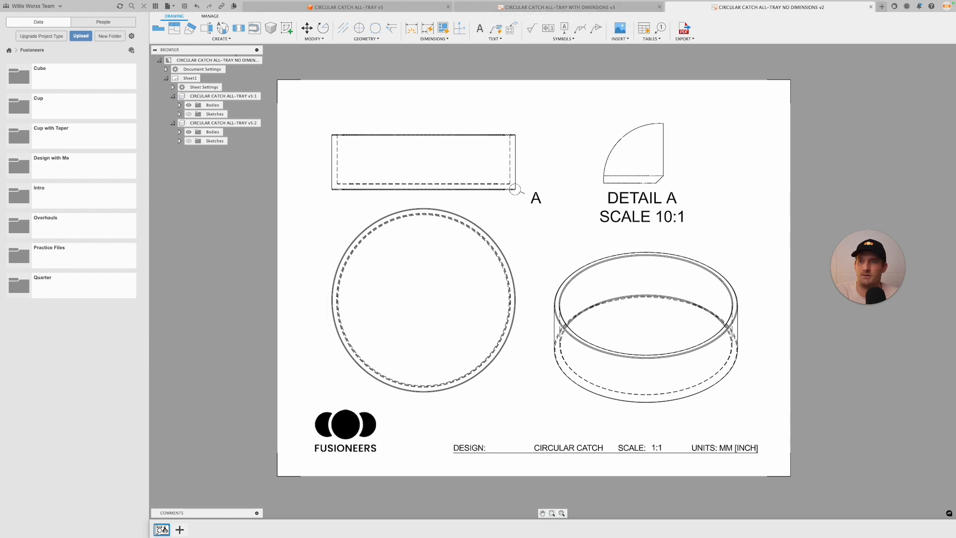
Save the new design as "Circular Catch-All Tray" in the Catch-All Trays folder and hide the data panel
left_click(589, 8)
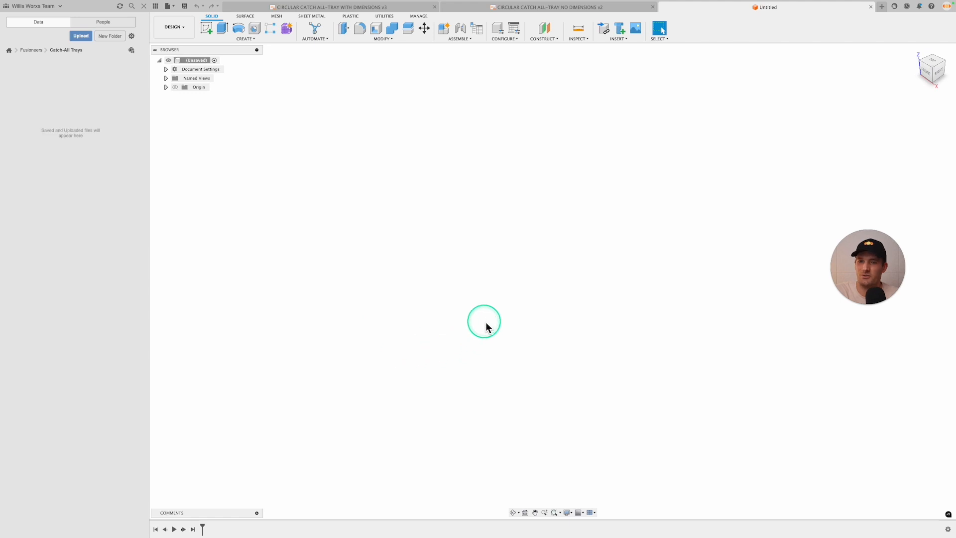
key("super+s")
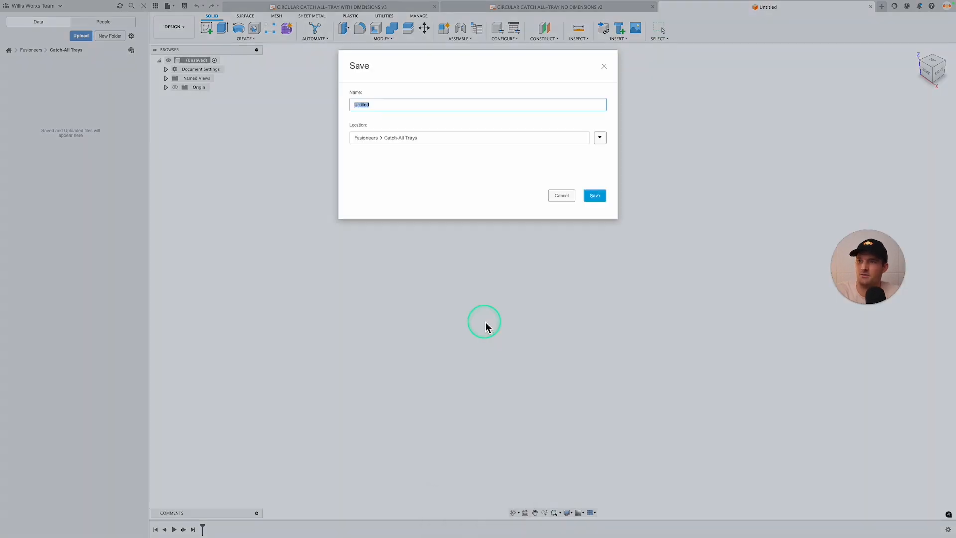
type("Cat")
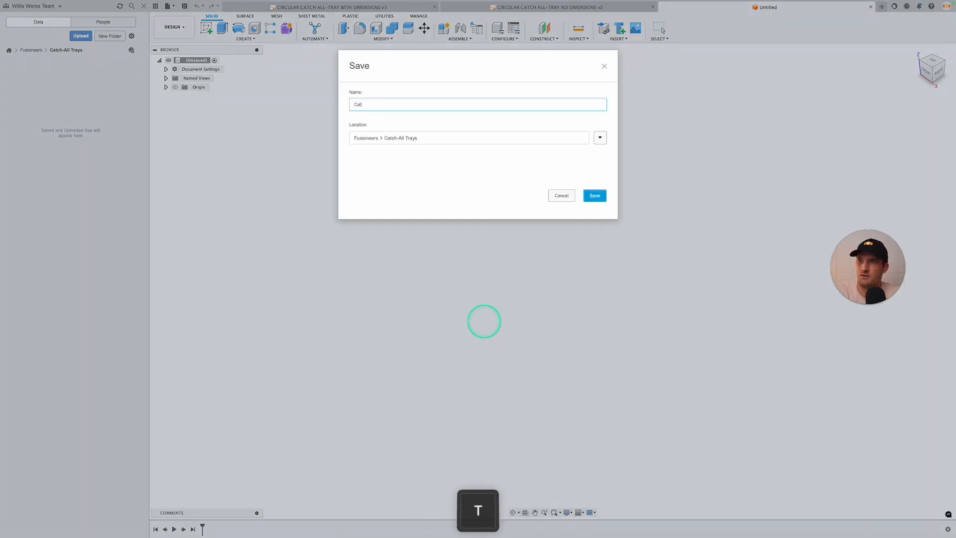
type("c")
key("BackSpace")
key("BackSpace")
key("BackSpace")
key("BackSpace")
type("C")
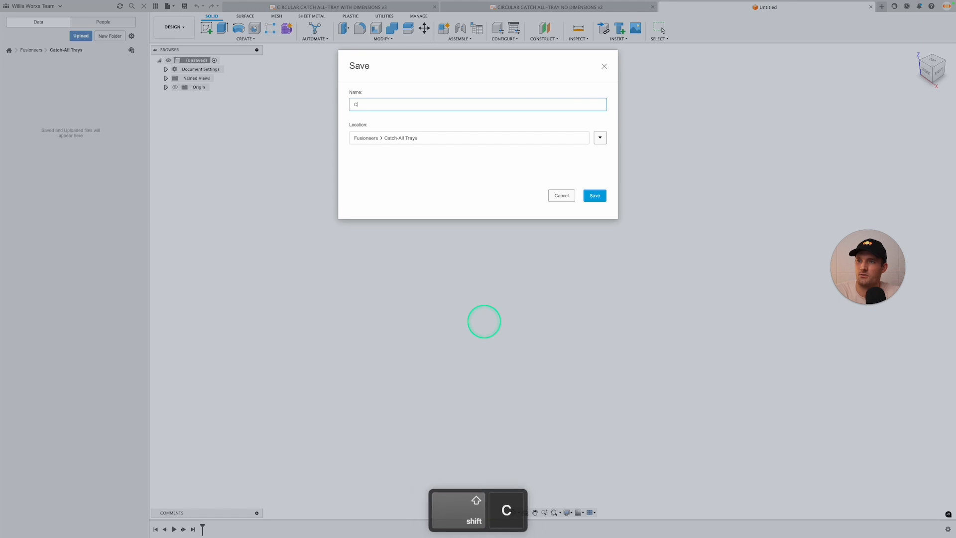
type("ircular Cat")
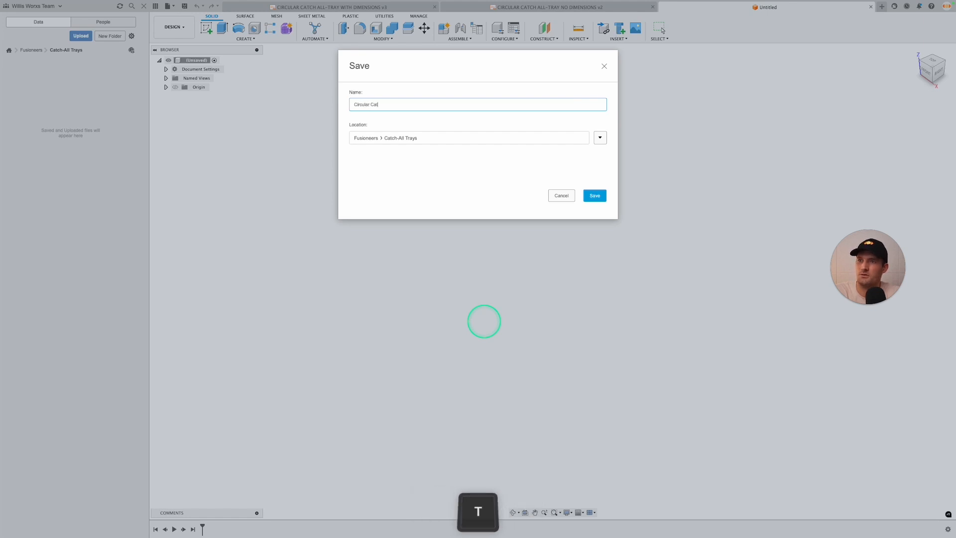
type("ch-All Tray")
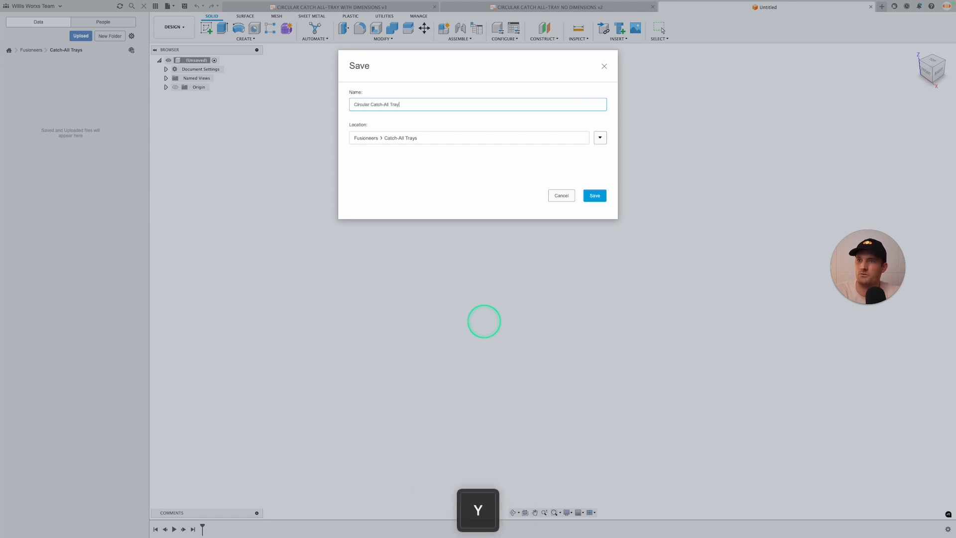
key("Return")
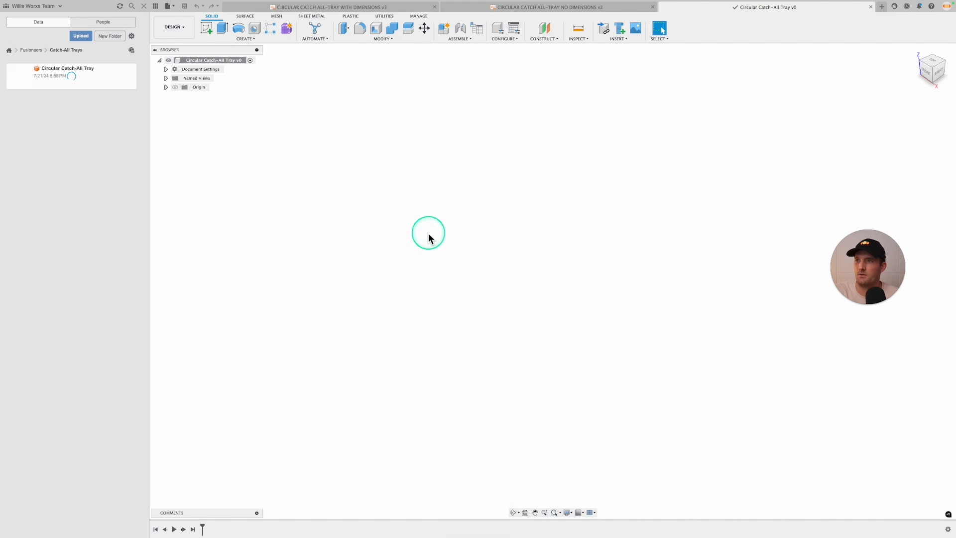
left_click(144, 6)
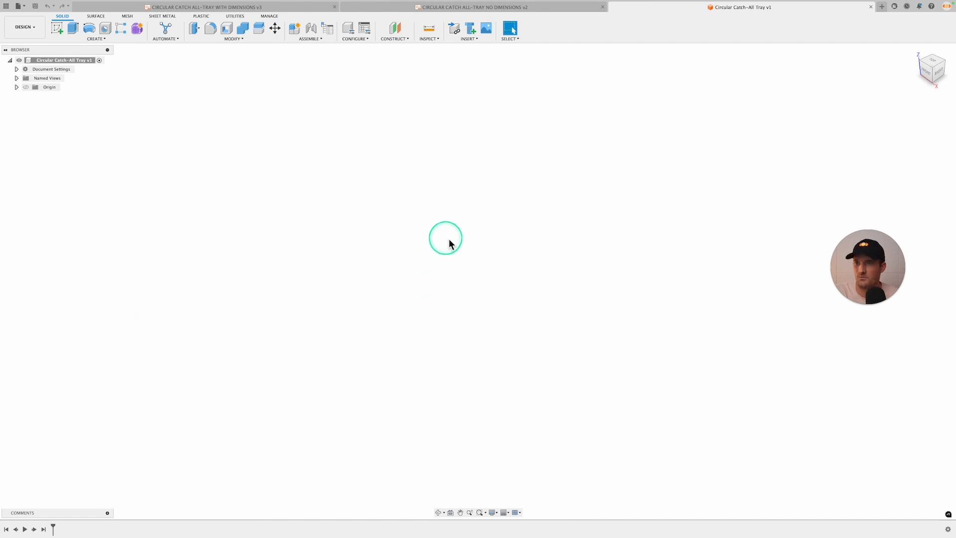
Sketch two concentric circles centred on the origin of the horizontal plane, about 97 mm and about 90 mm in diameter
key("c")
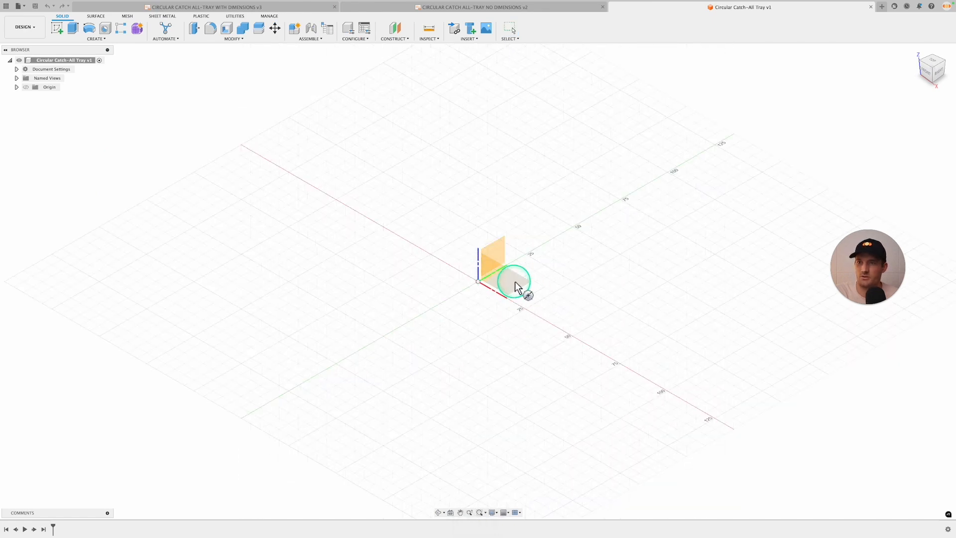
left_click(515, 288)
left_click(478, 281)
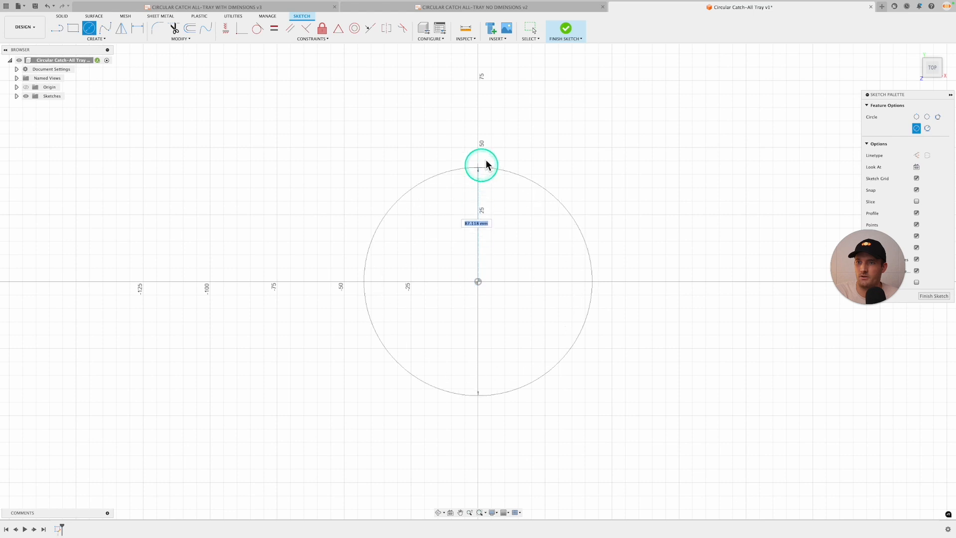
left_click(488, 152)
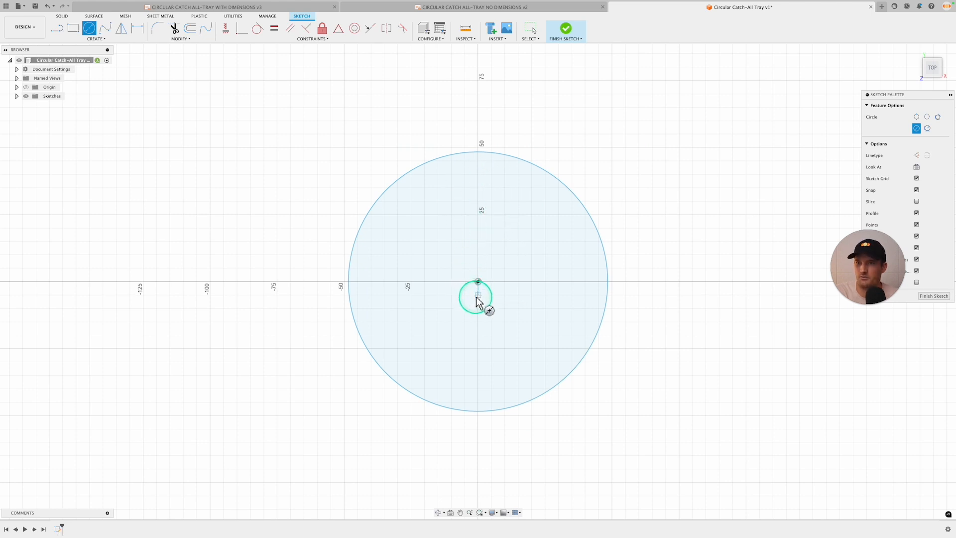
key("c")
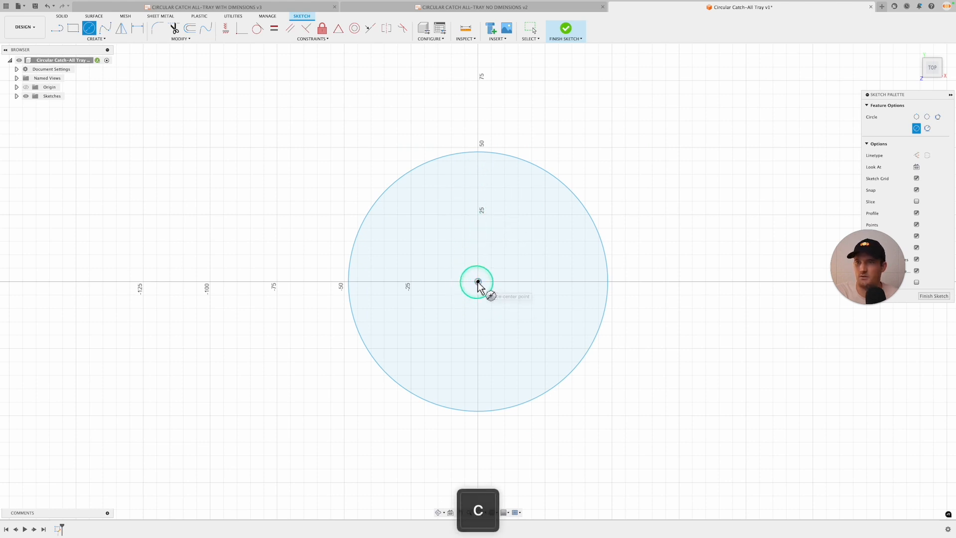
left_click(477, 282)
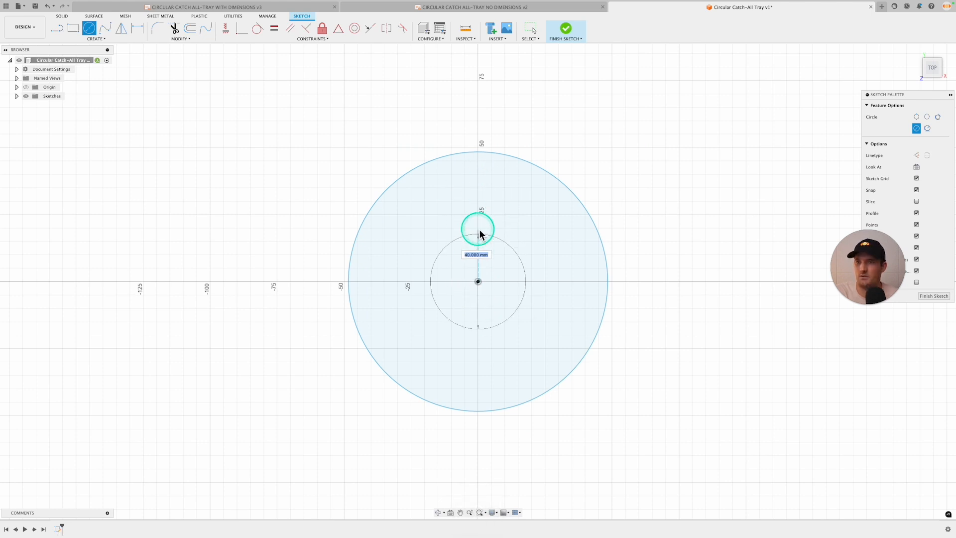
left_click(511, 167)
scroll(523, 171, "up", 1)
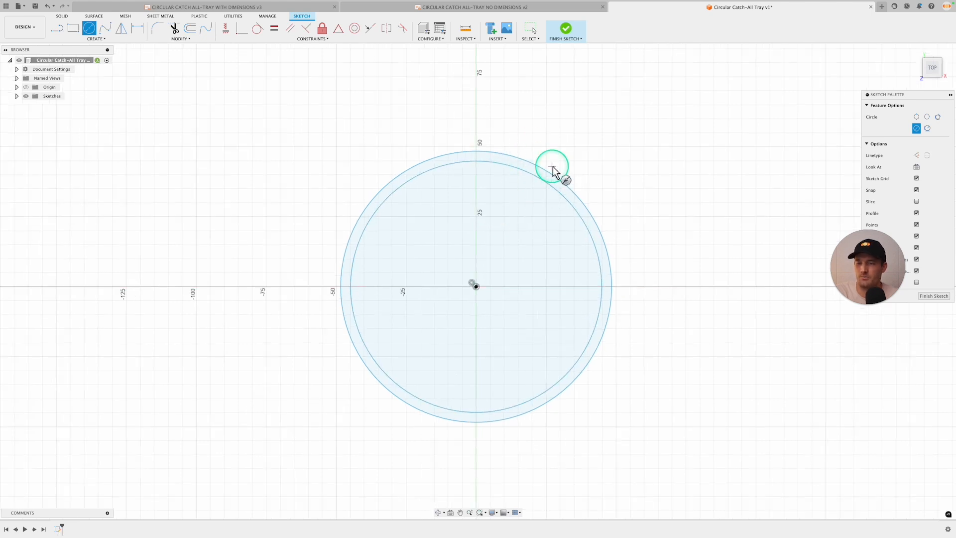
Dimension the outer circle's diameter at 100 mm
key("d")
left_click(562, 178)
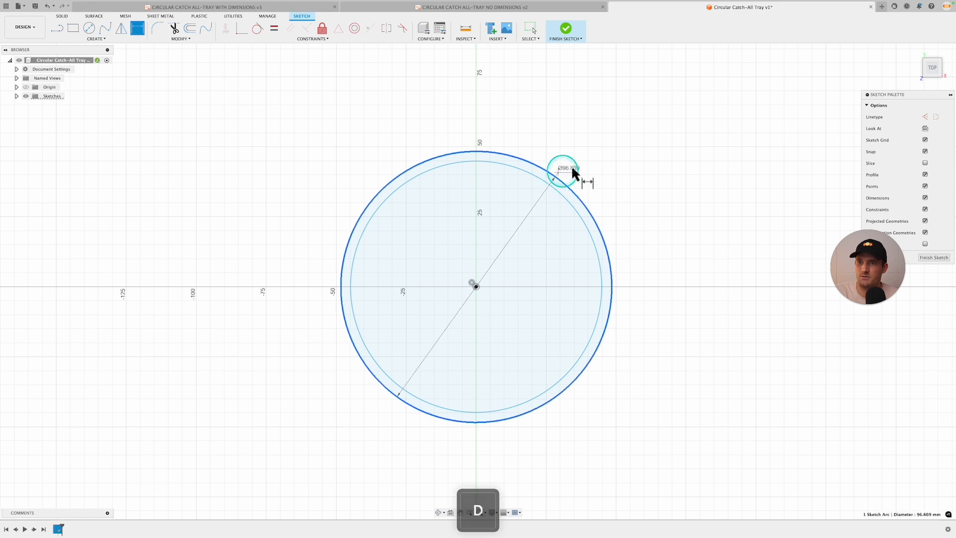
left_click(606, 166)
type("100")
key("Return")
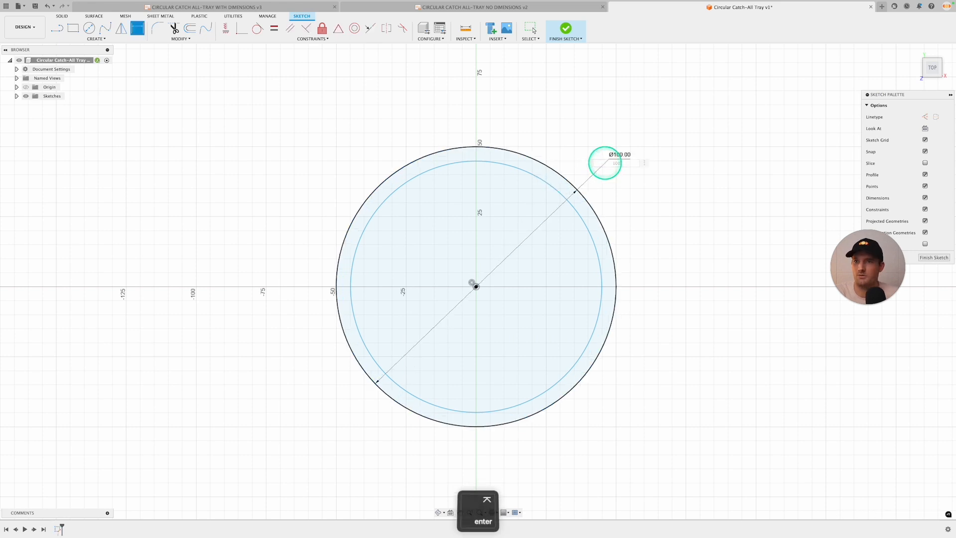
Dimension the gap between the inner and outer circles at 3 mm and finish the sketch
key("d")
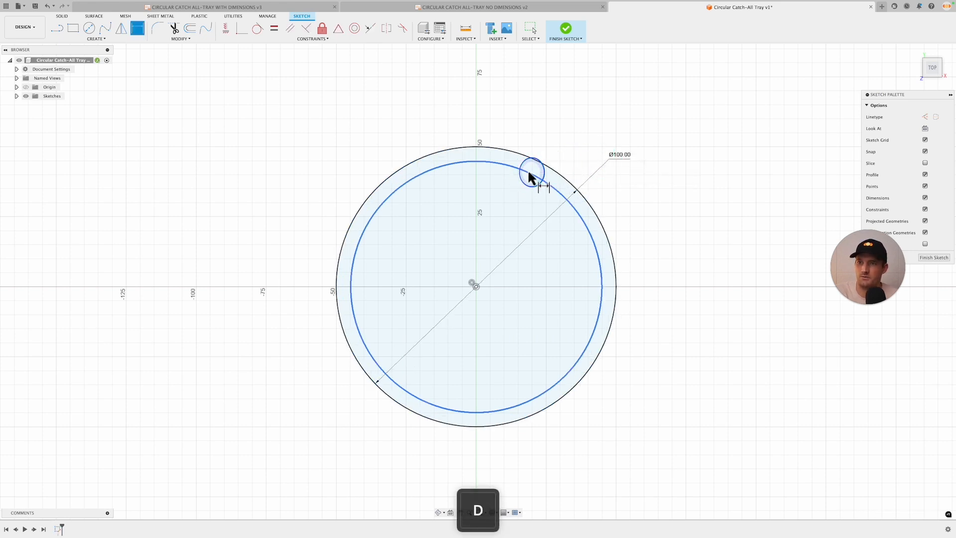
left_click(539, 163)
left_click(554, 151)
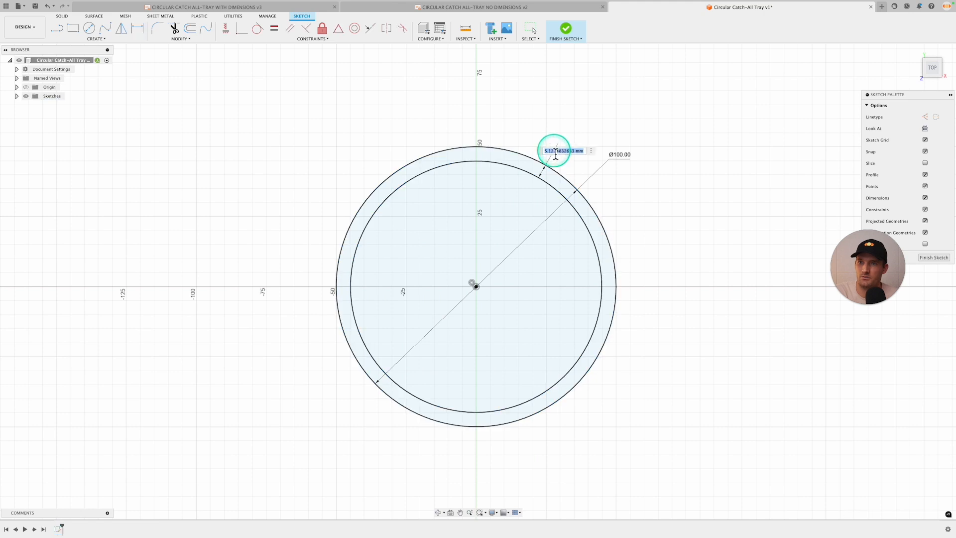
type("3")
key("Return")
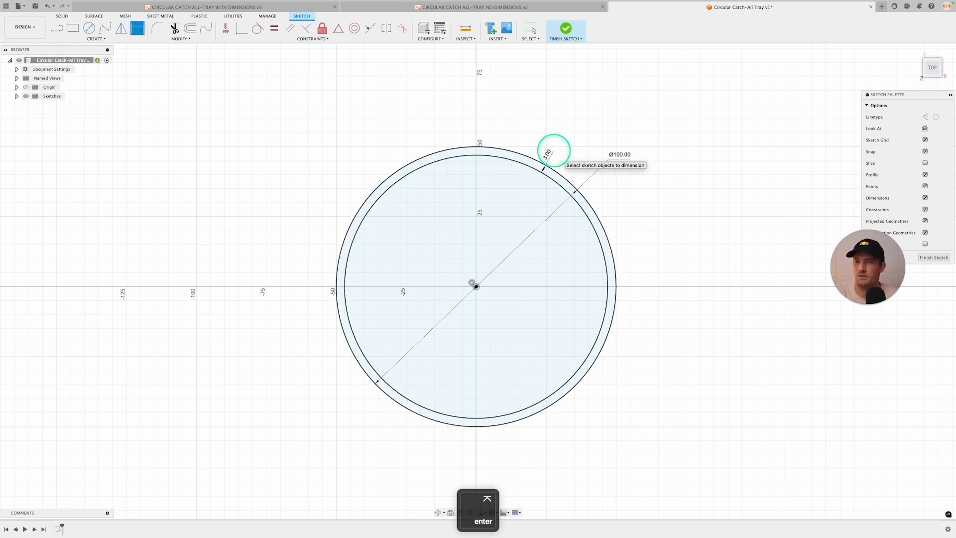
scroll(495, 218, "up", 1)
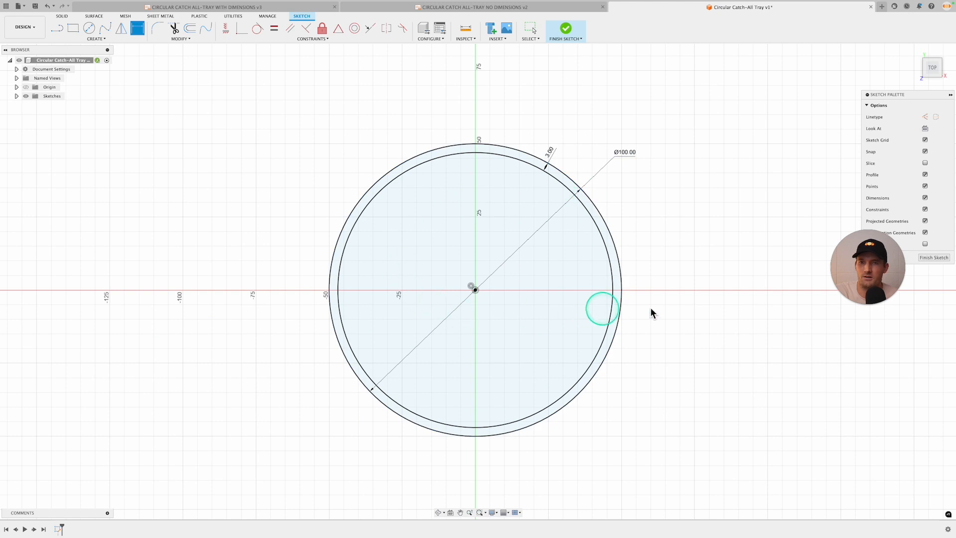
left_click(945, 259)
Consult the dimensioned tray drawing, then extrude both the ring and inner circle profiles 3 mm as a new body
middle_click_drag(660, 273, 653, 245, "shift")
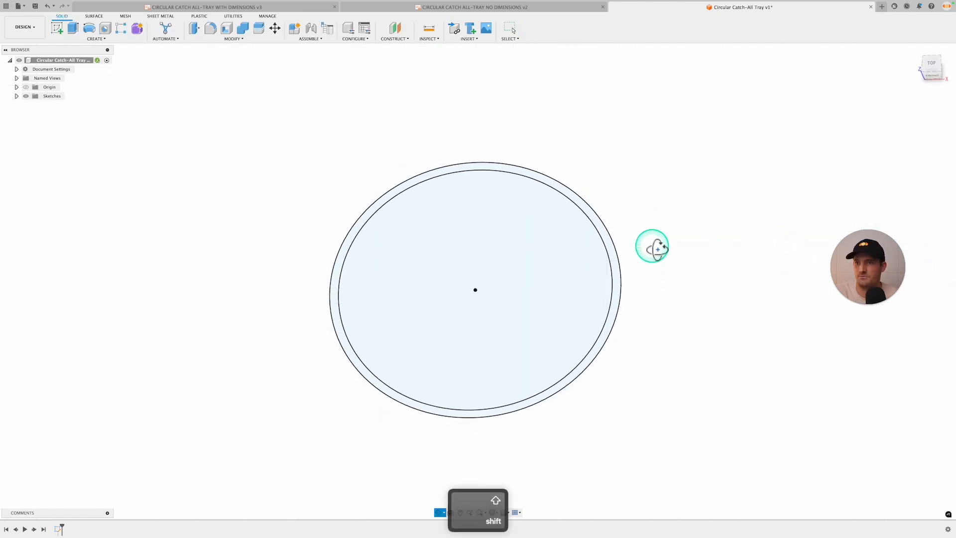
left_click(270, 11)
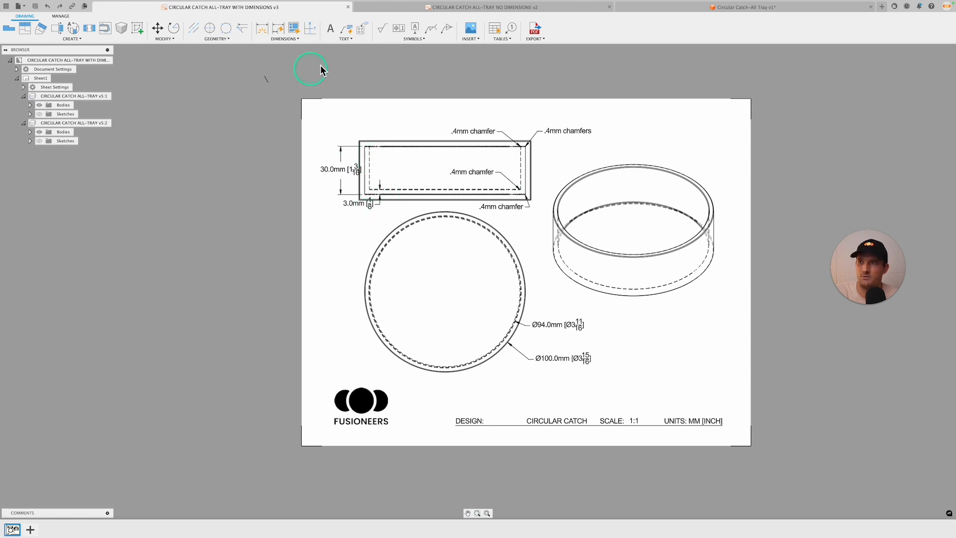
left_click(722, 8)
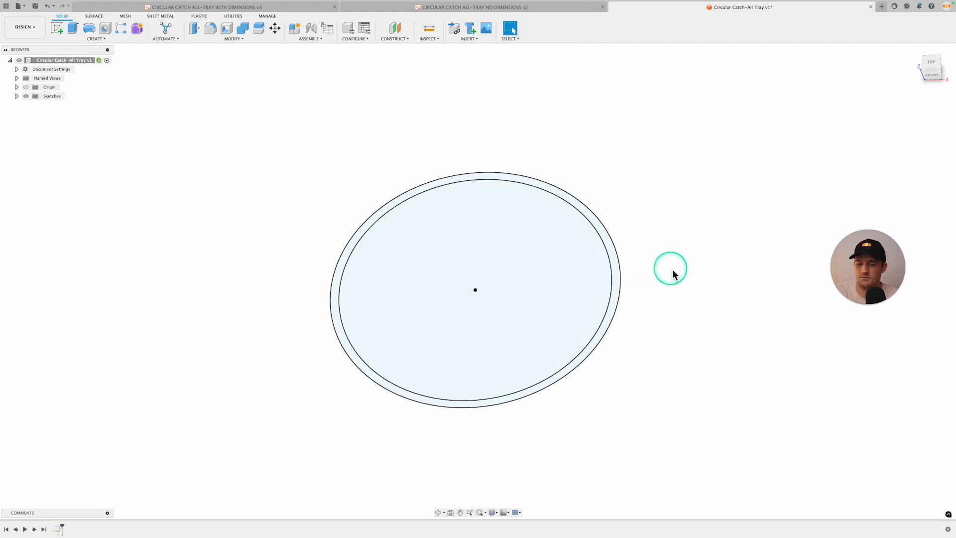
key("e")
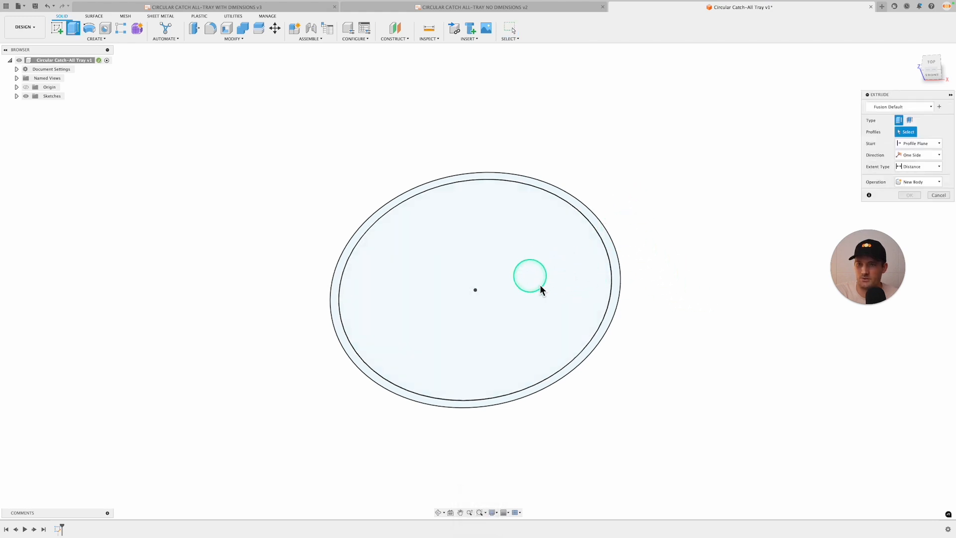
left_click(614, 244)
left_click(566, 257, "super")
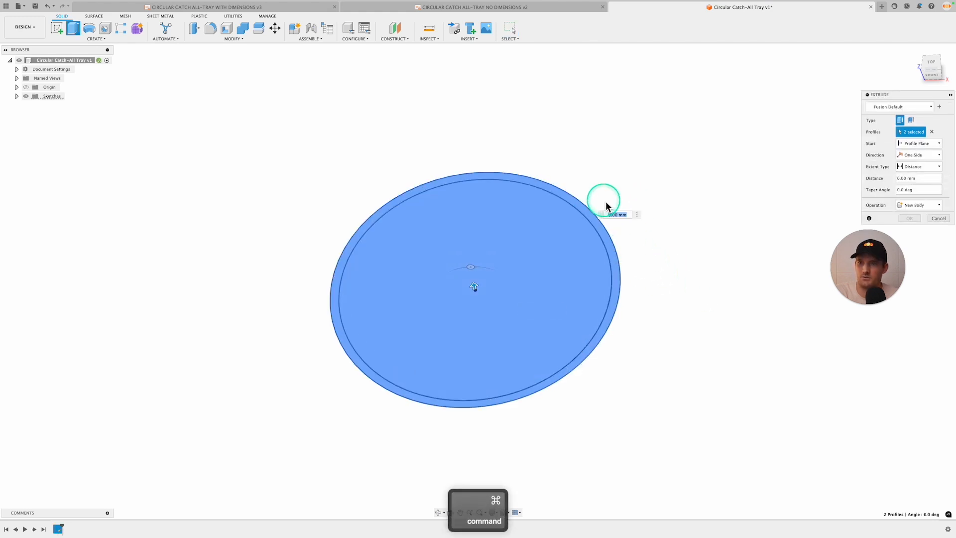
type("3")
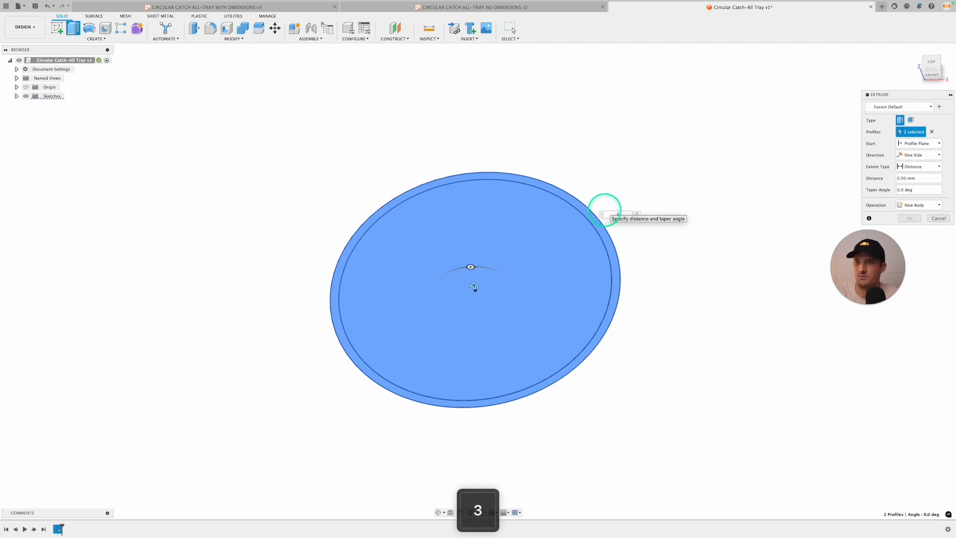
key("Return")
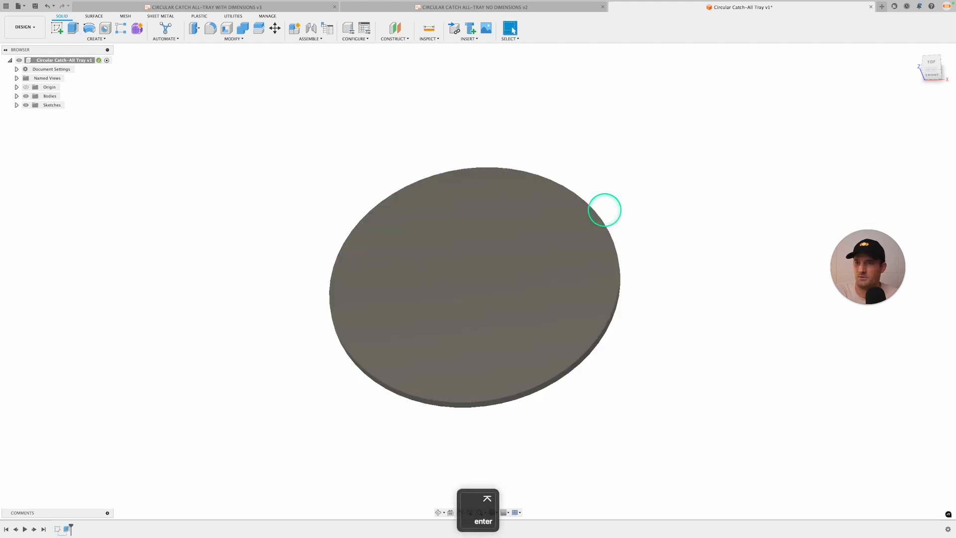
Make the two-circle sketch visible again so its profiles can be reused
left_click(17, 105)
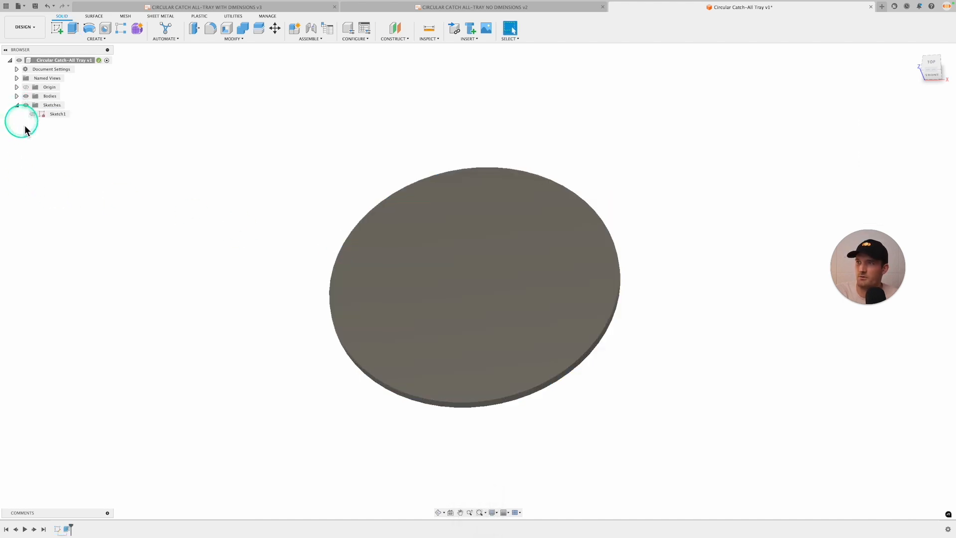
left_click(32, 114)
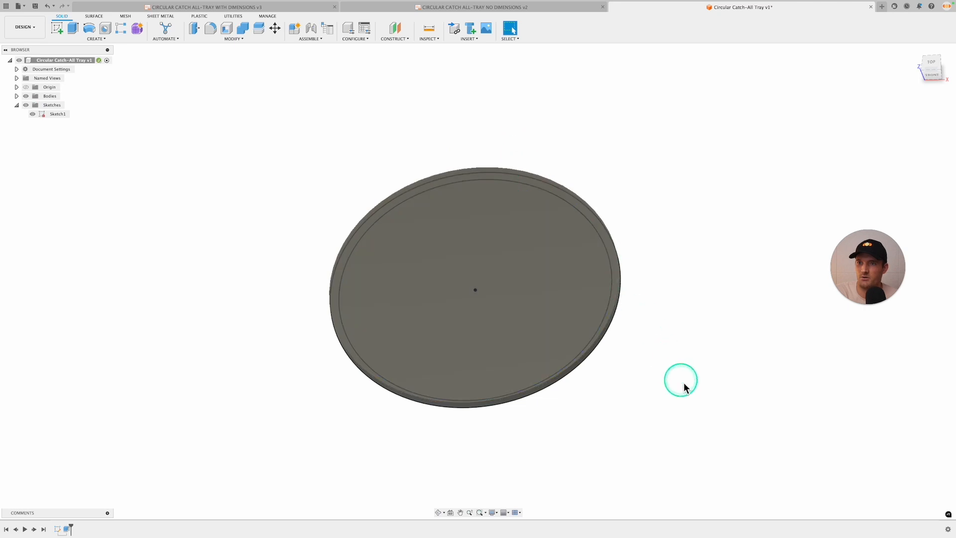
middle_click_drag(684, 380, 678, 335, "shift")
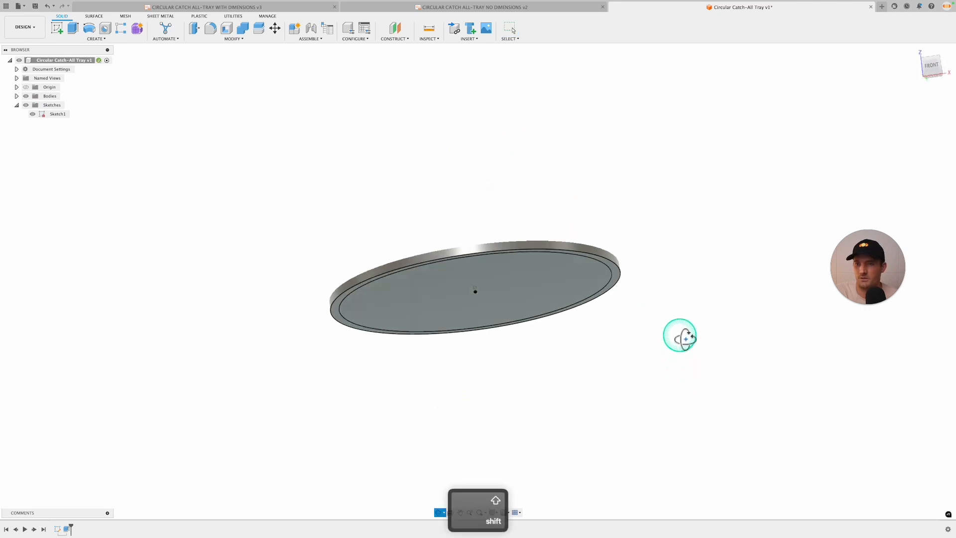
Extrude the outer ring profile 30 mm upward and join it to the base disc to form the tray wall
left_click(621, 274)
left_click(619, 272)
key("e")
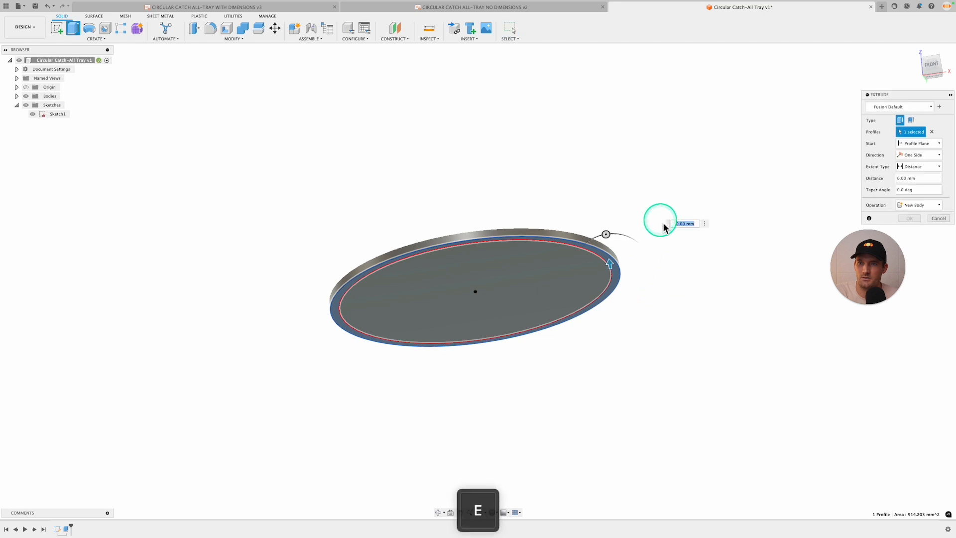
left_click_drag(610, 263, 605, 191)
left_click(643, 234)
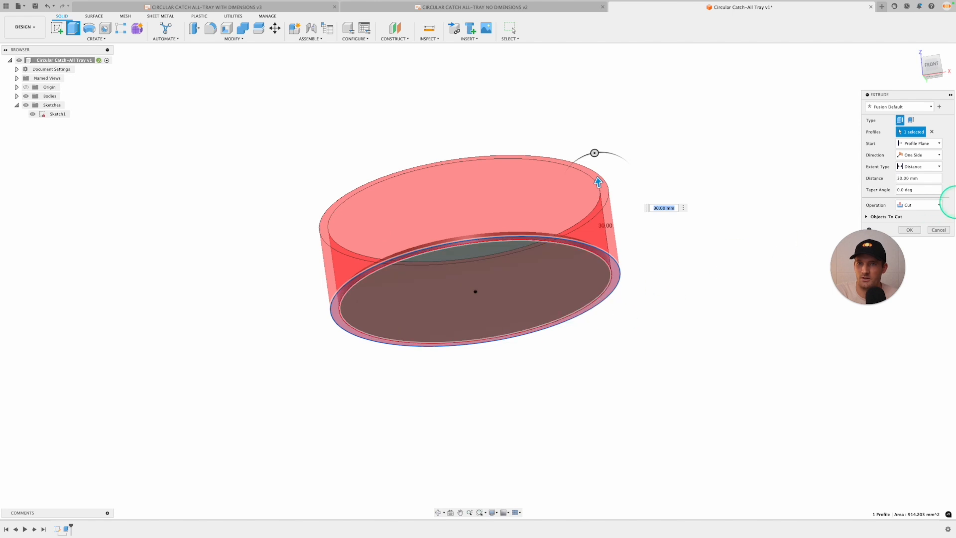
left_click(930, 210)
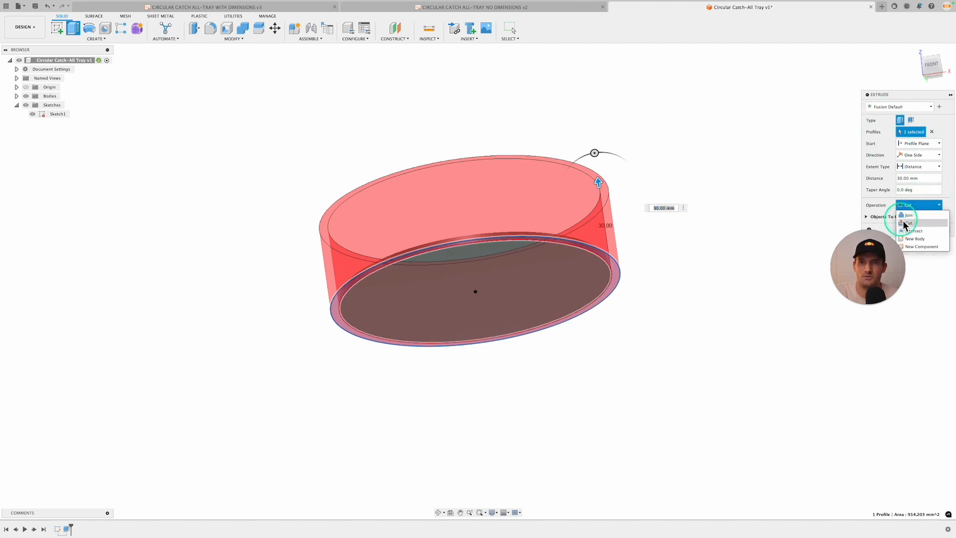
left_click(910, 215)
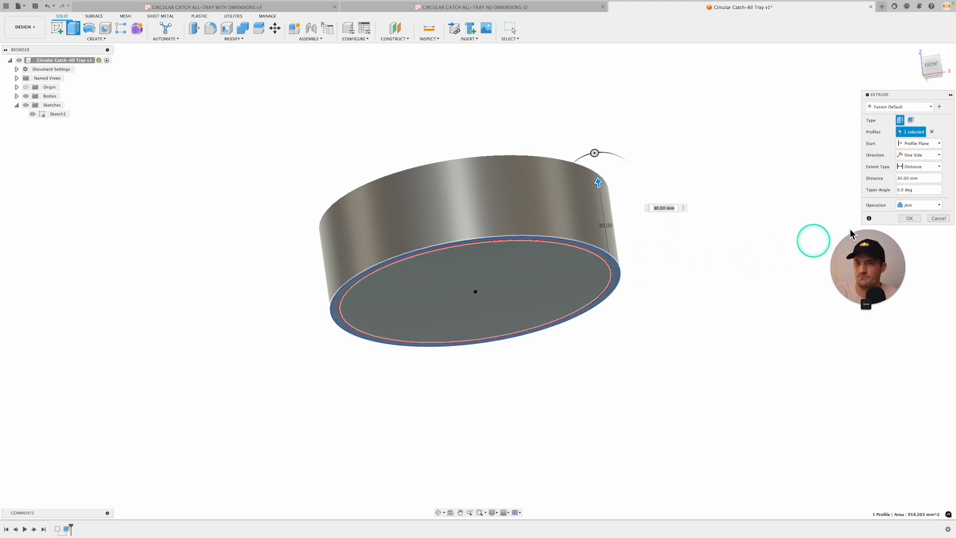
left_click(918, 219)
Measure the tray's overall height between the underside profile and the top rim face
middle_click_drag(621, 284, 589, 175, "shift")
middle_click_drag(702, 318, 639, 307, "shift")
left_click(606, 301)
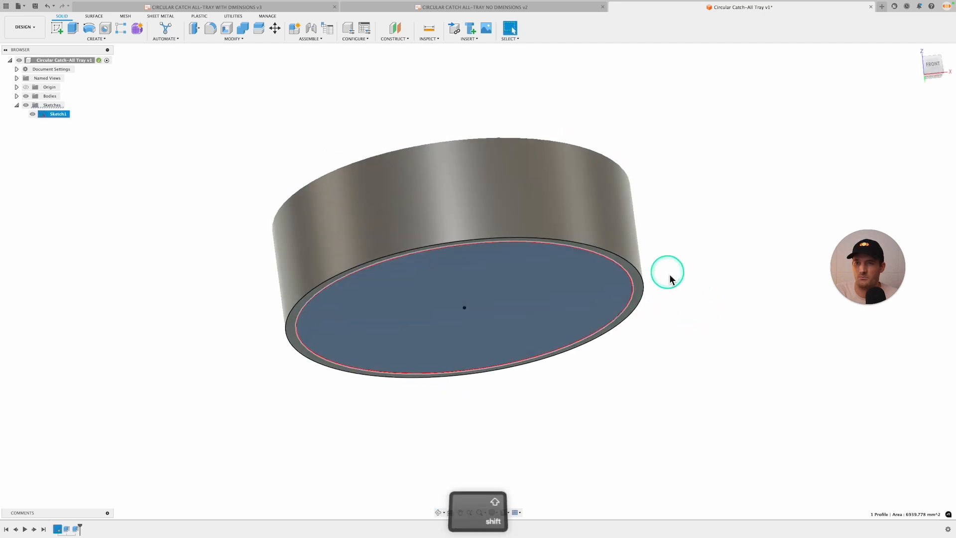
middle_click_drag(667, 273, 674, 307, "shift")
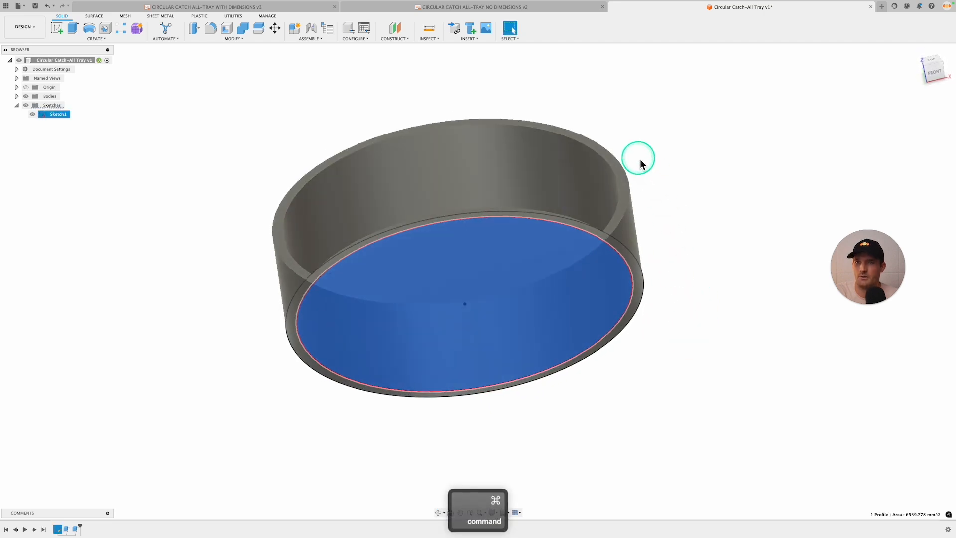
left_click(626, 180, "super")
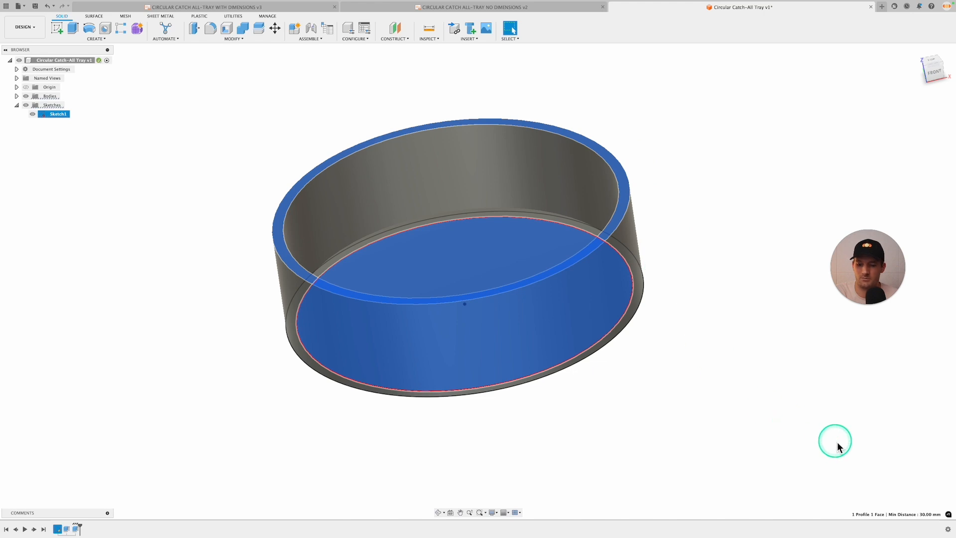
key("alt")
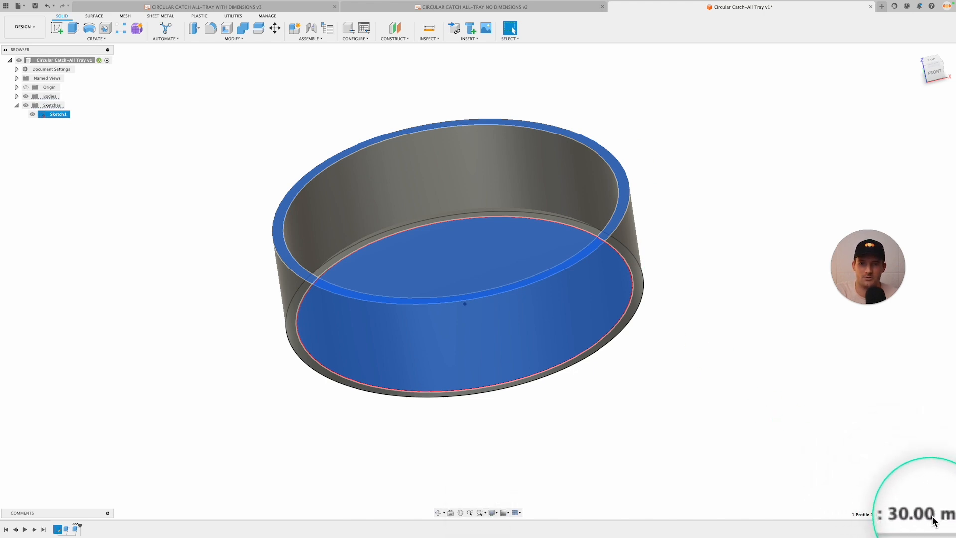
left_click(737, 319)
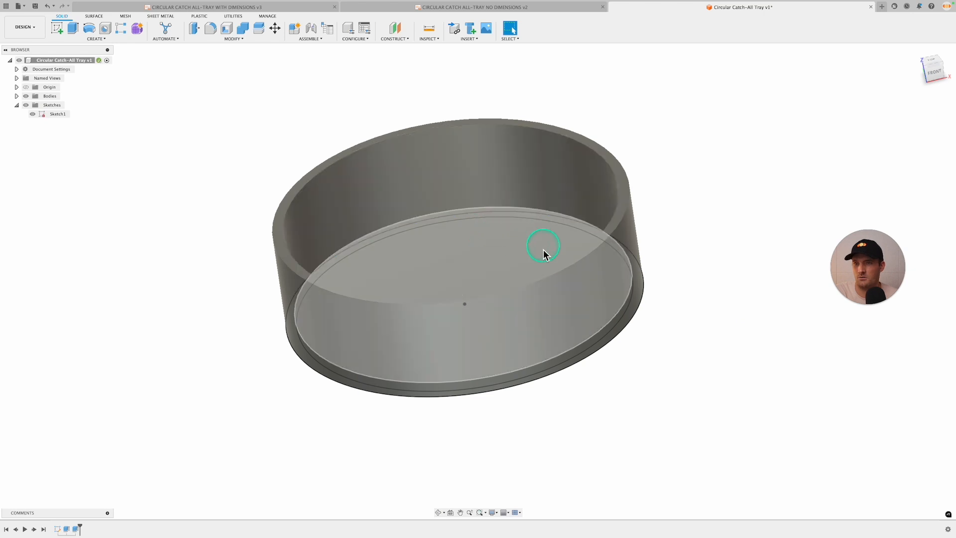
Measure the inner depth from the tray's floor to the top rim face
left_click(529, 263)
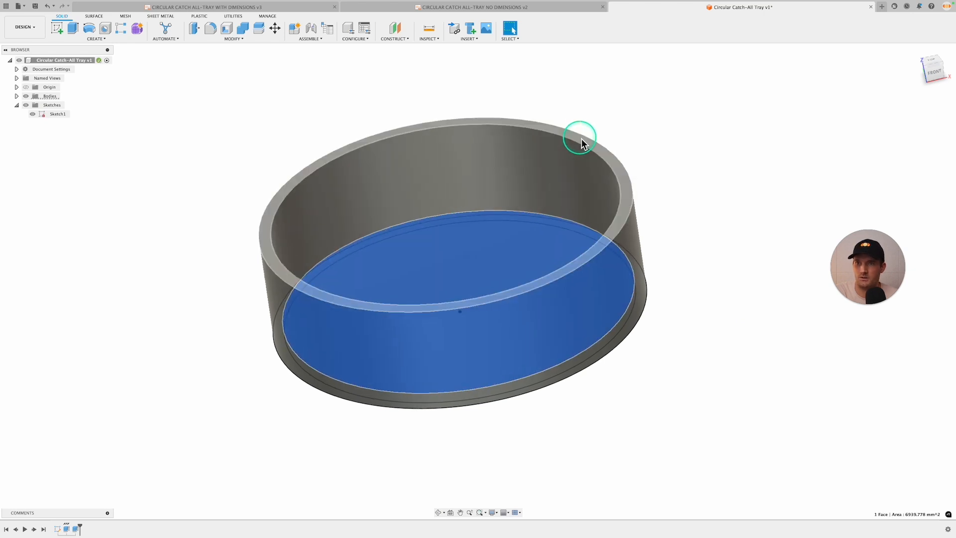
left_click(578, 140, "shift")
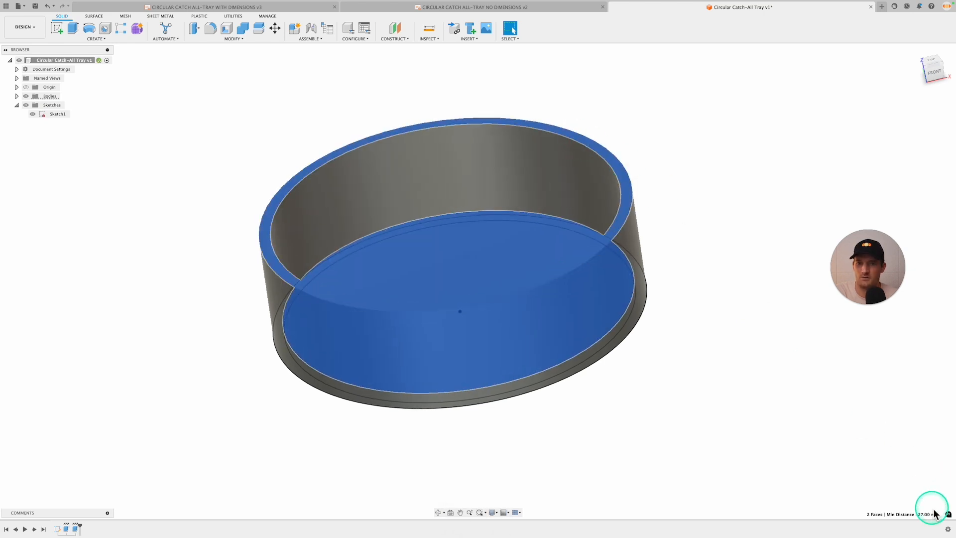
key("alt")
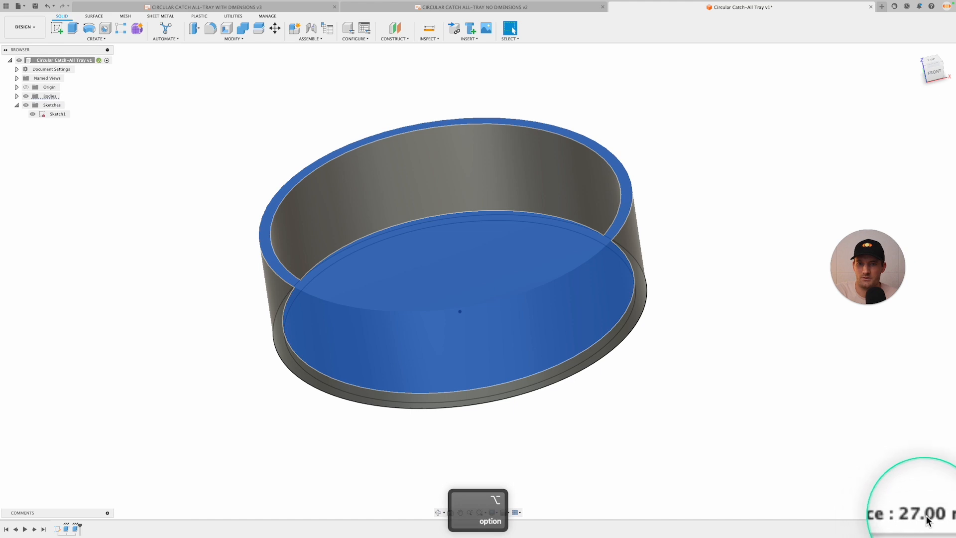
left_click(729, 416)
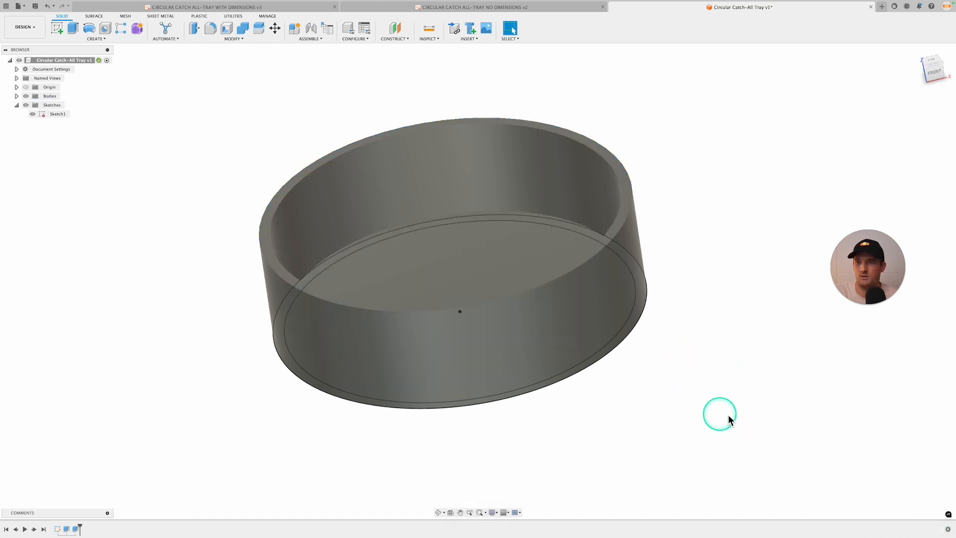
mouse_move(730, 416)
middle_mouse_down("shift")
mouse_move(726, 387)
mouse_move(725, 418)
middle_mouse_up("shift")
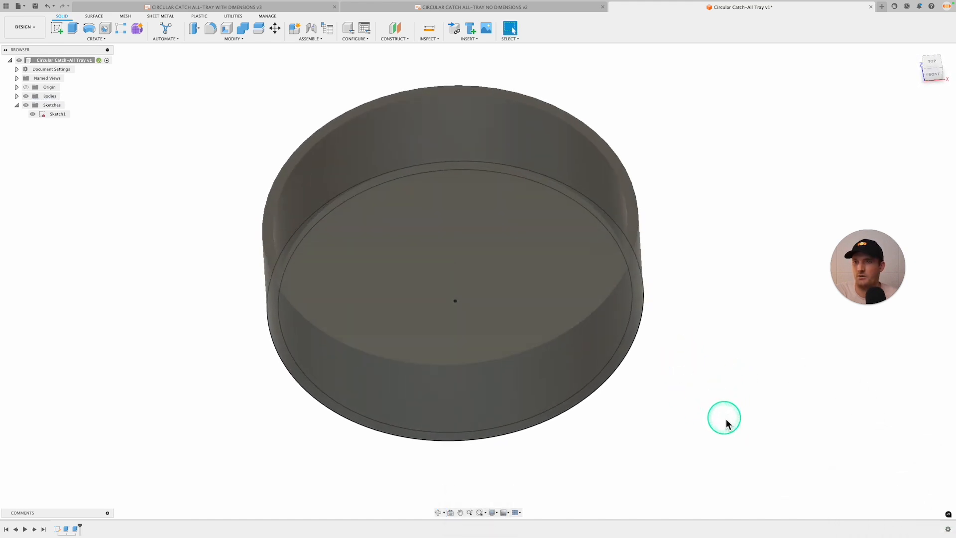
Check the chamfer callouts on the dimensioned tray drawing, then return to the tray model
left_click(264, 6)
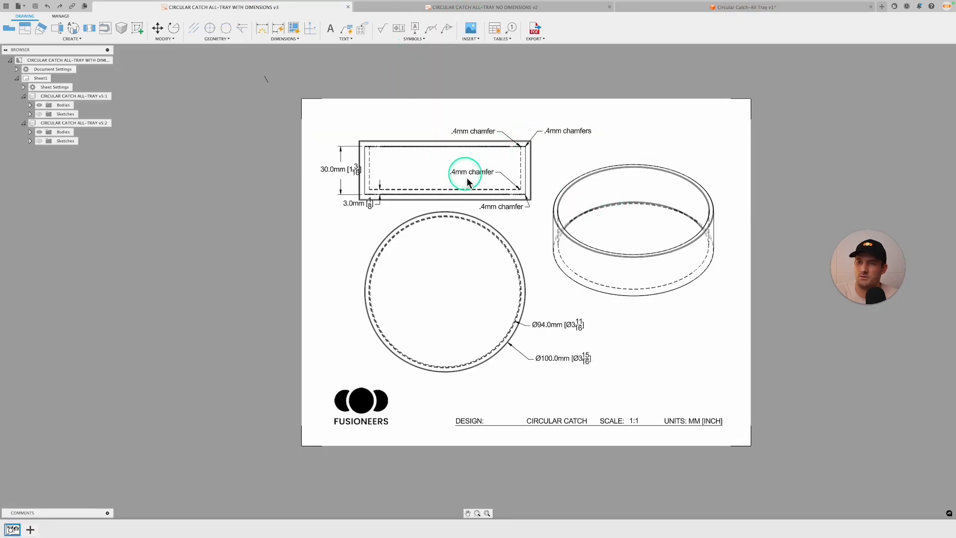
left_click(727, 7)
middle_click_drag(693, 222, 727, 245)
scroll(724, 254, "up", 2)
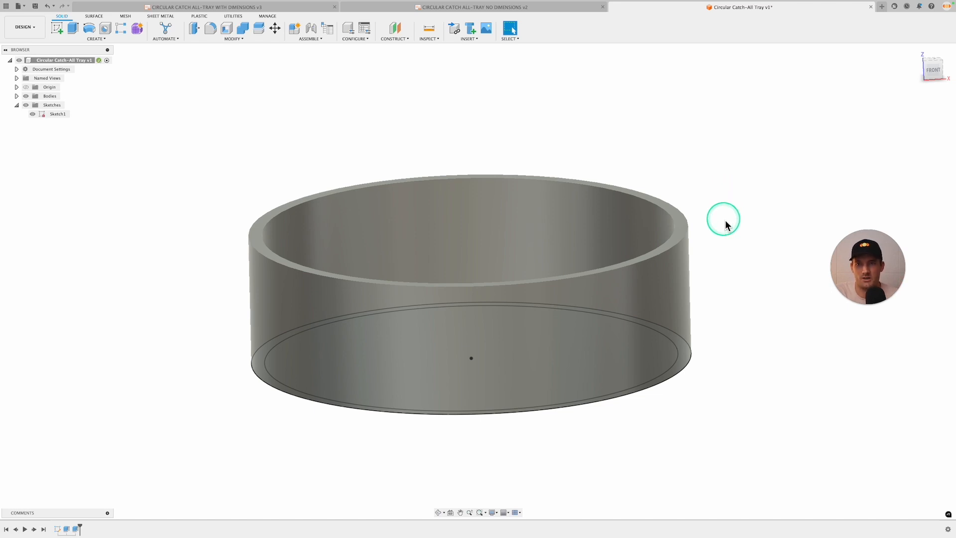
scroll(717, 205, "up", 1)
middle_click_drag(717, 205, 769, 201)
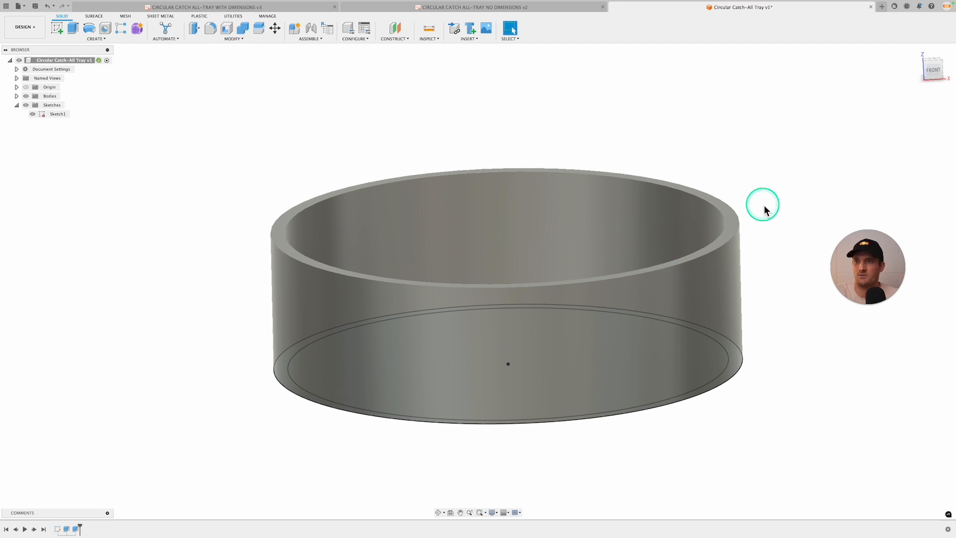
Chamfer the rim's inner and outer edges, the inside floor edge and the outer bottom edge with an equal distance of 0.4 mm
left_click(233, 39)
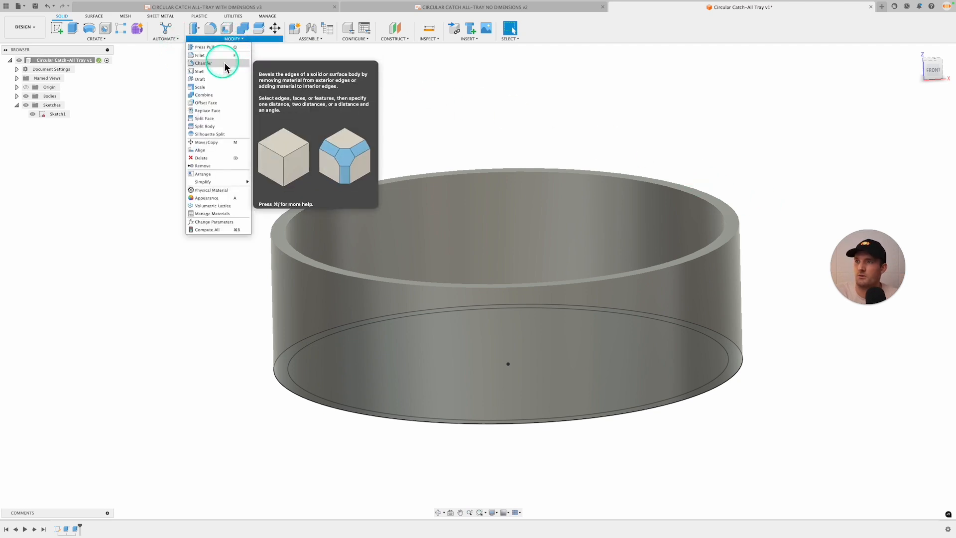
left_click(204, 63)
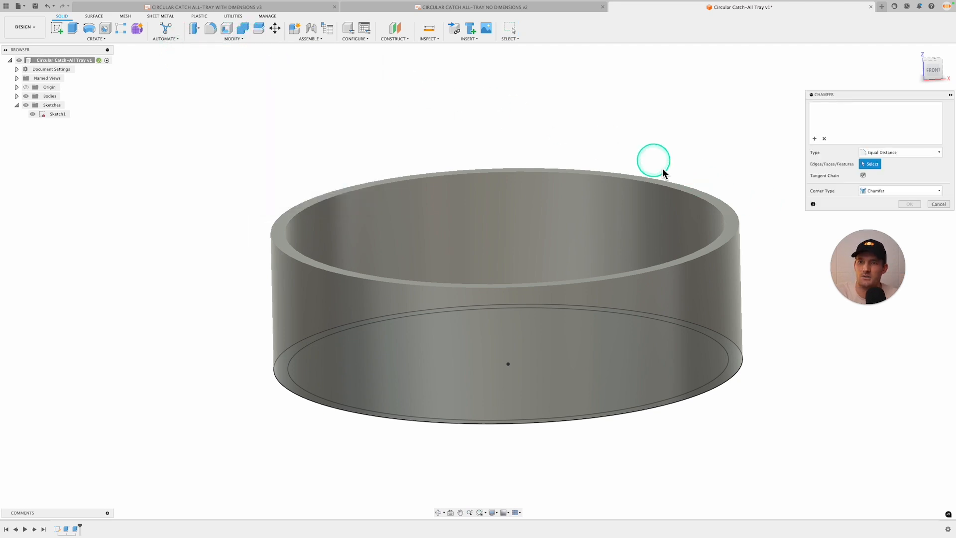
left_click(741, 220)
left_click(736, 216)
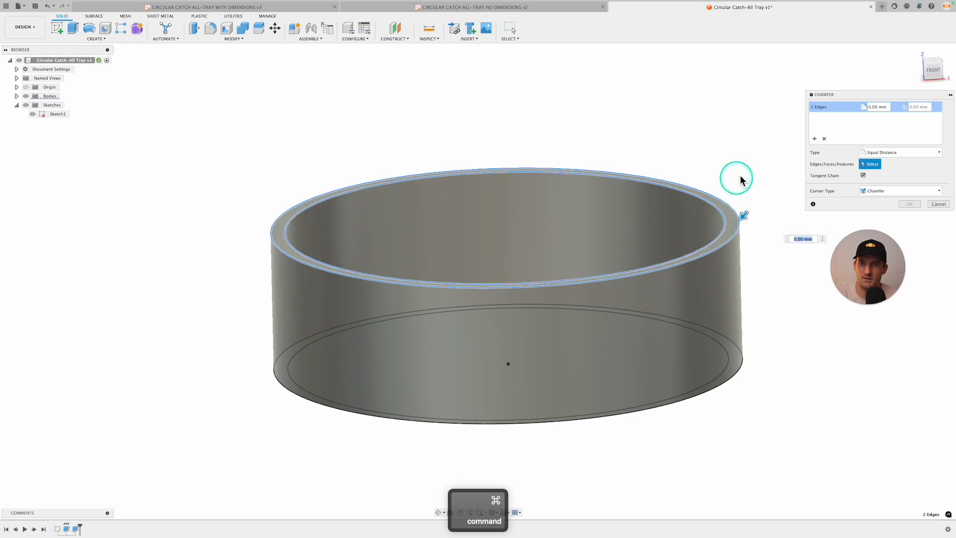
middle_click_drag(736, 177, 693, 234, "shift")
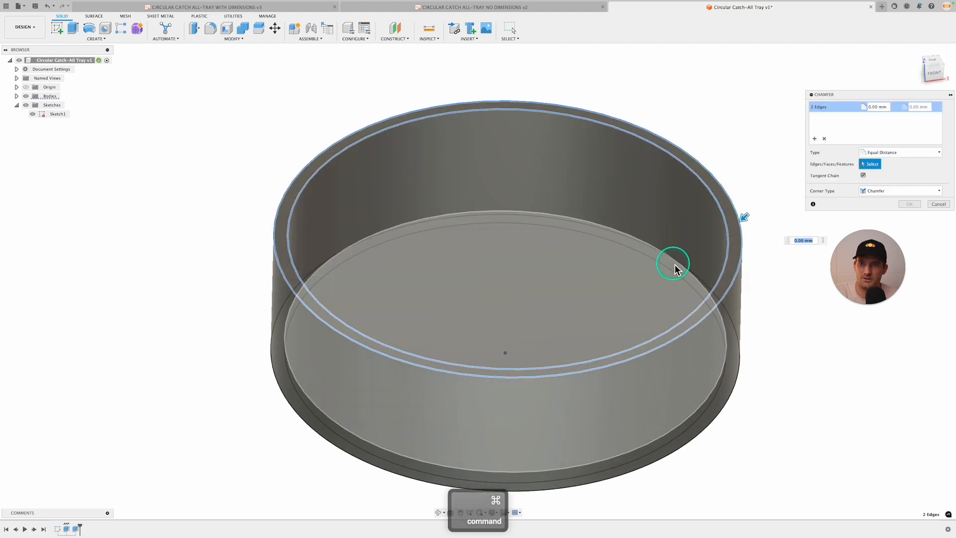
left_click(675, 260)
middle_click_drag(791, 349, 780, 385, "shift")
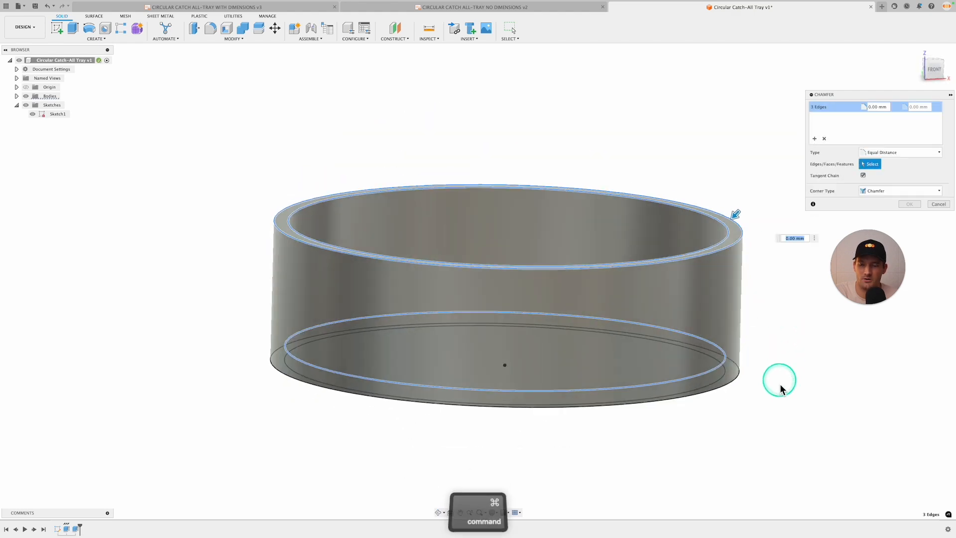
left_click(738, 380)
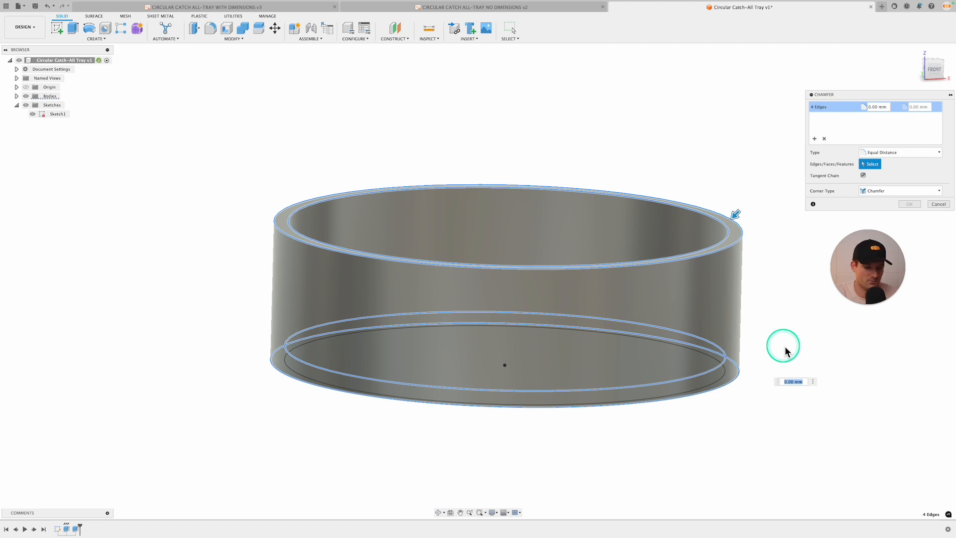
type("4")
key("Return")
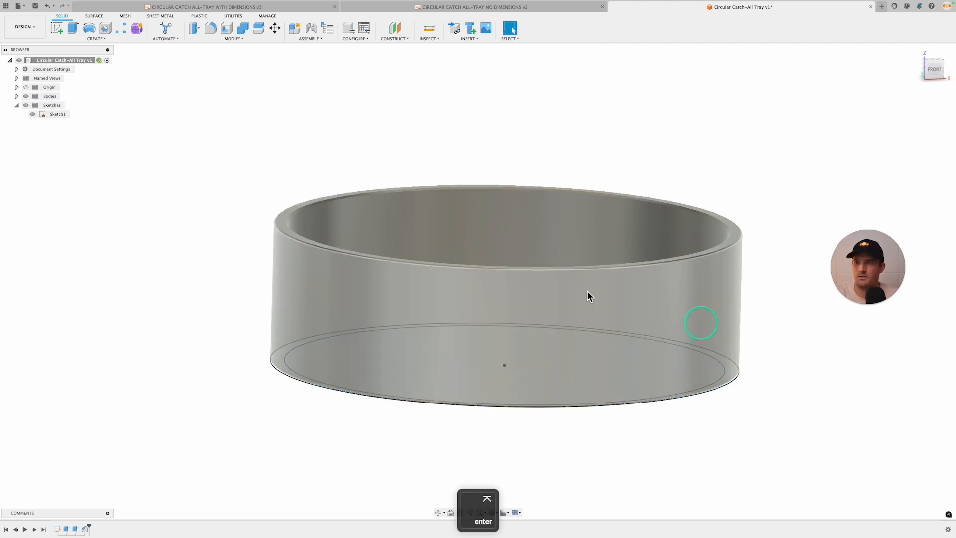
Hide all sketches and show the finished tray in the home view
left_click(25, 104)
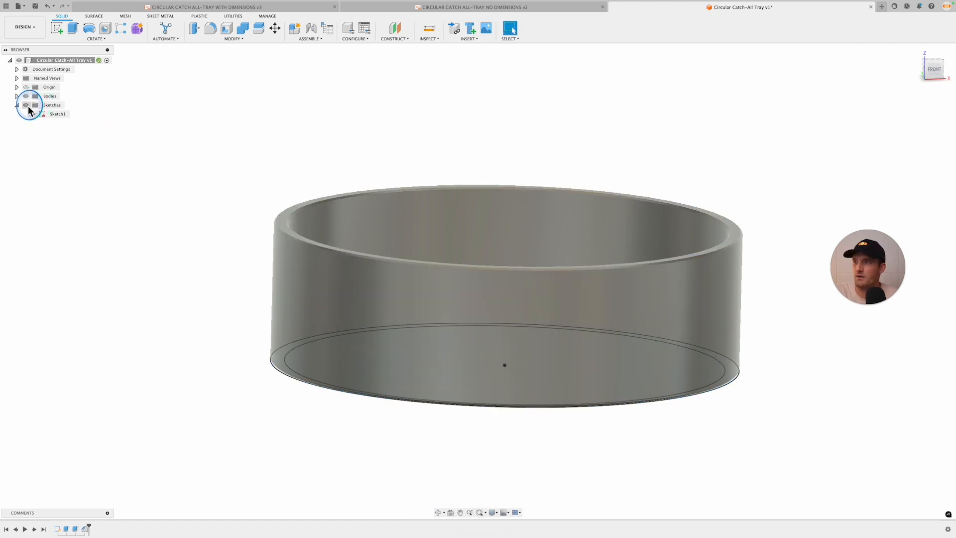
left_click(915, 54)
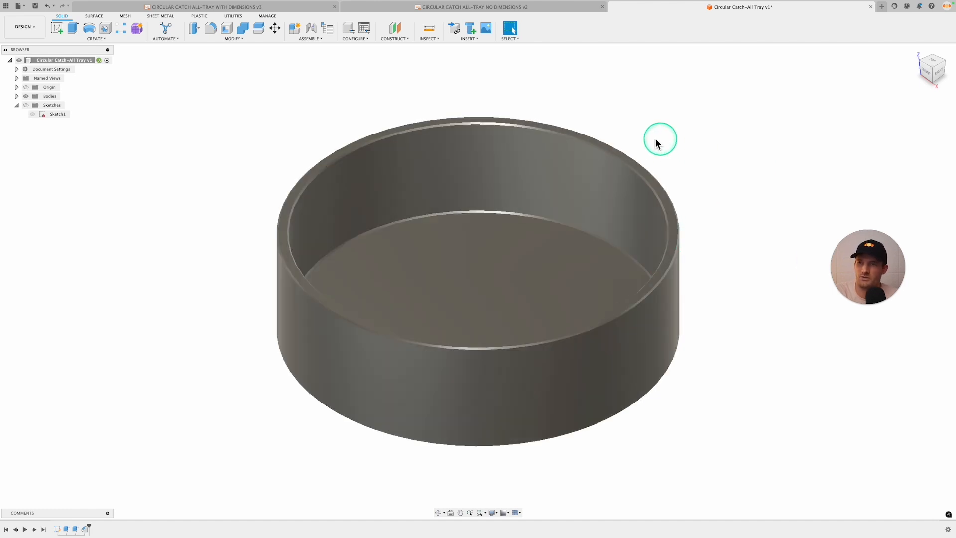
middle_click_drag(811, 333, 823, 311)
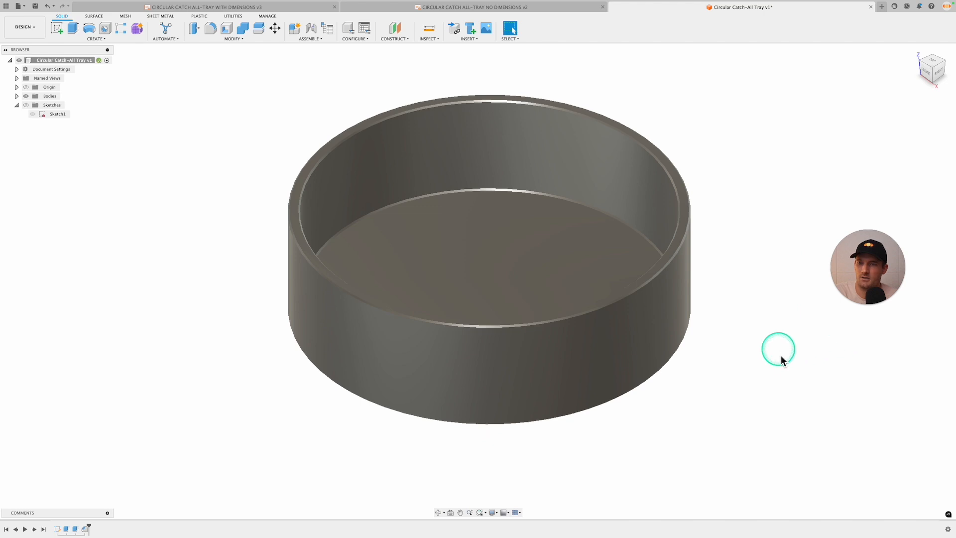
middle_click_drag(781, 356, 784, 373)
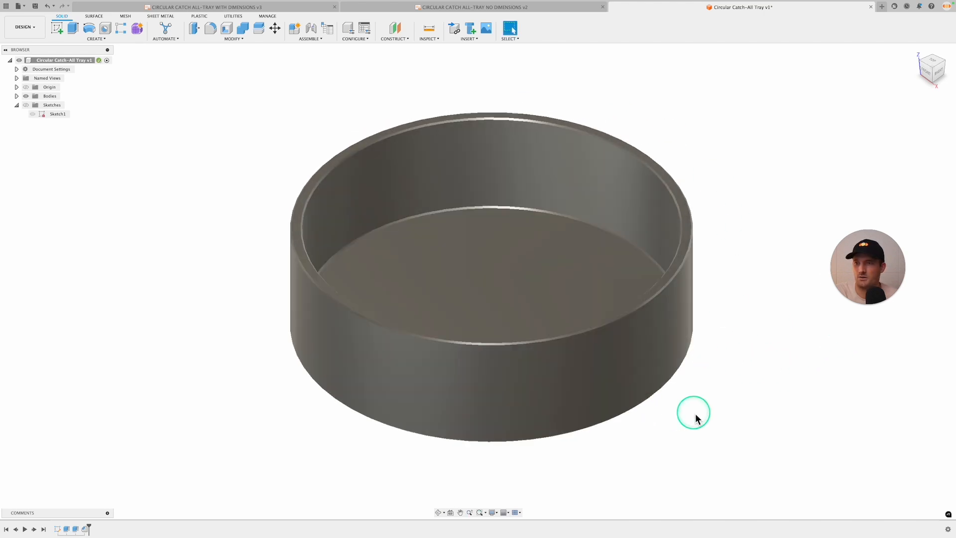
middle_click_drag(727, 350, 730, 355)
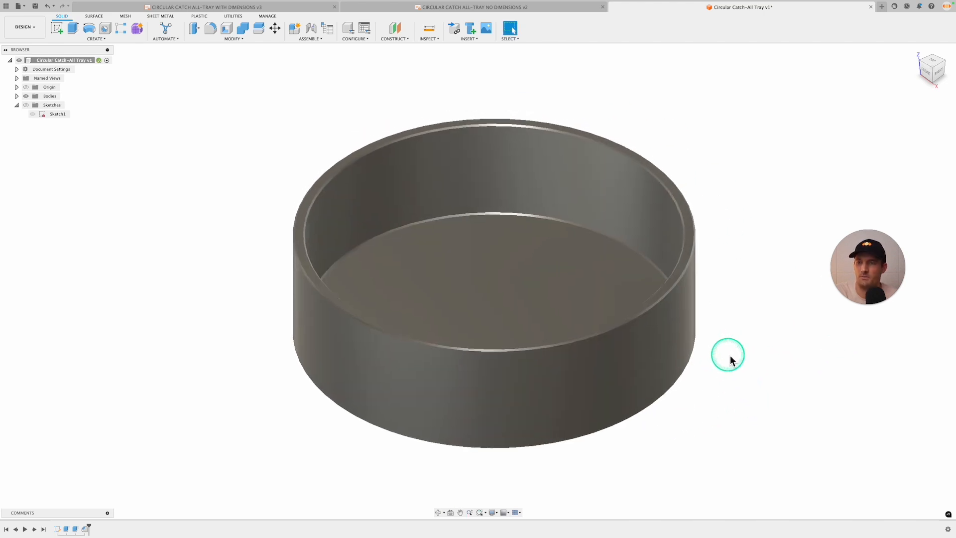